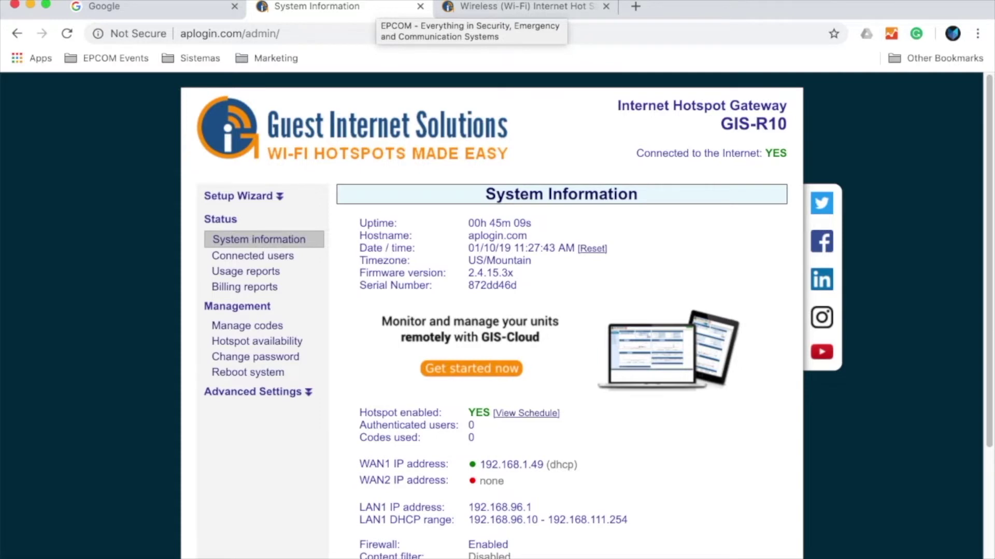
# - View the guest login page of the hotspot and return to the gateway's System Information page
pyautogui.click(557, 9)
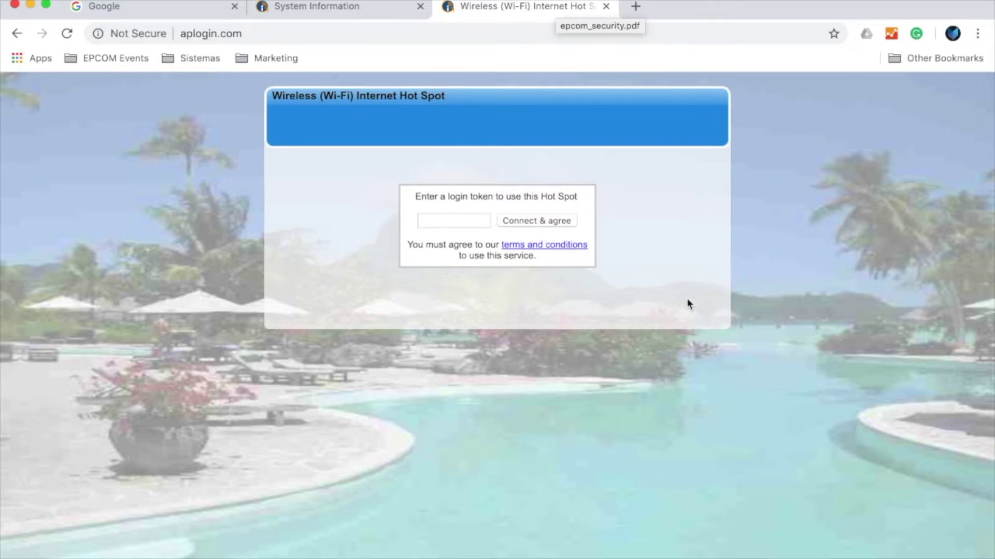
pyautogui.click(358, 14)
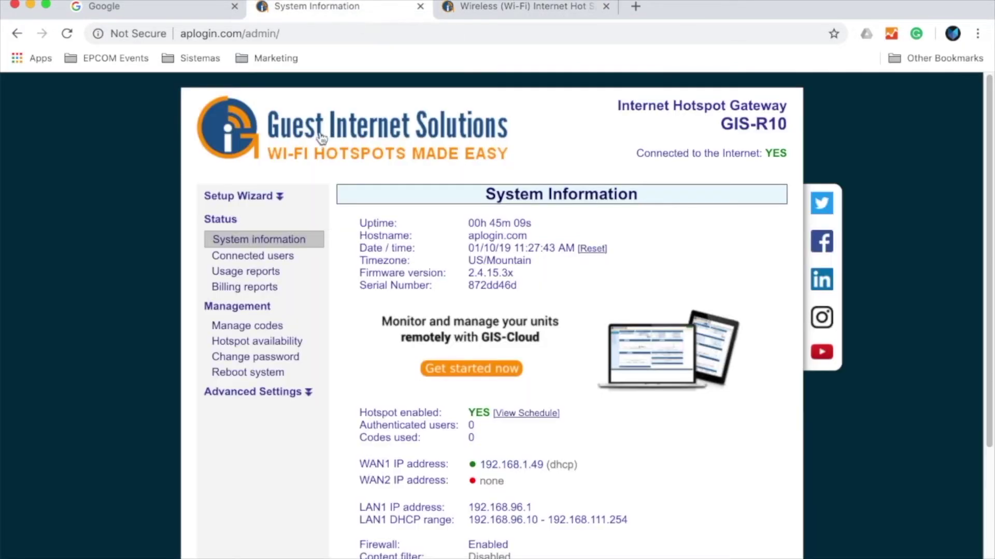
# - Review the Introduction, Test Internet access and Configure hotspot pages of the Setup Wizard
pyautogui.click(281, 197)
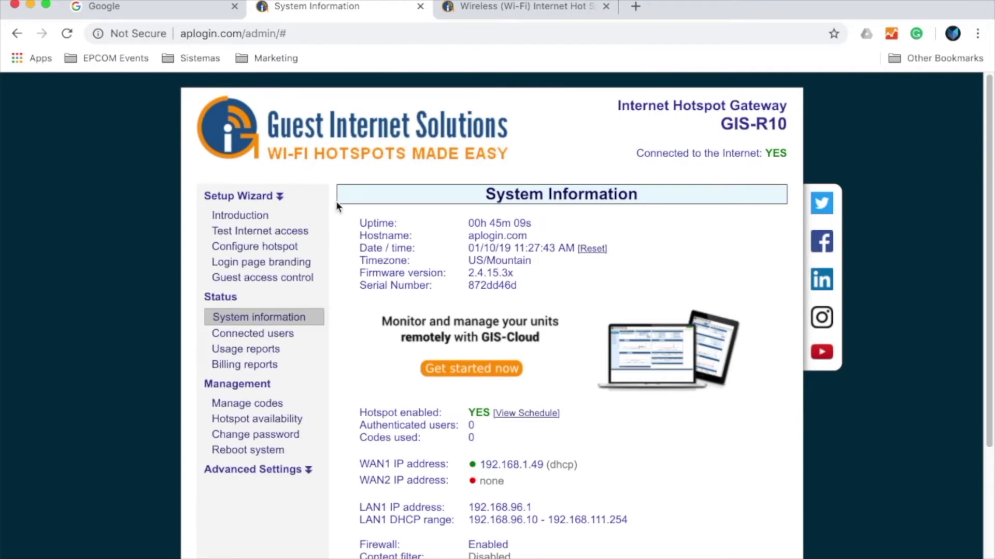
pyautogui.click(241, 216)
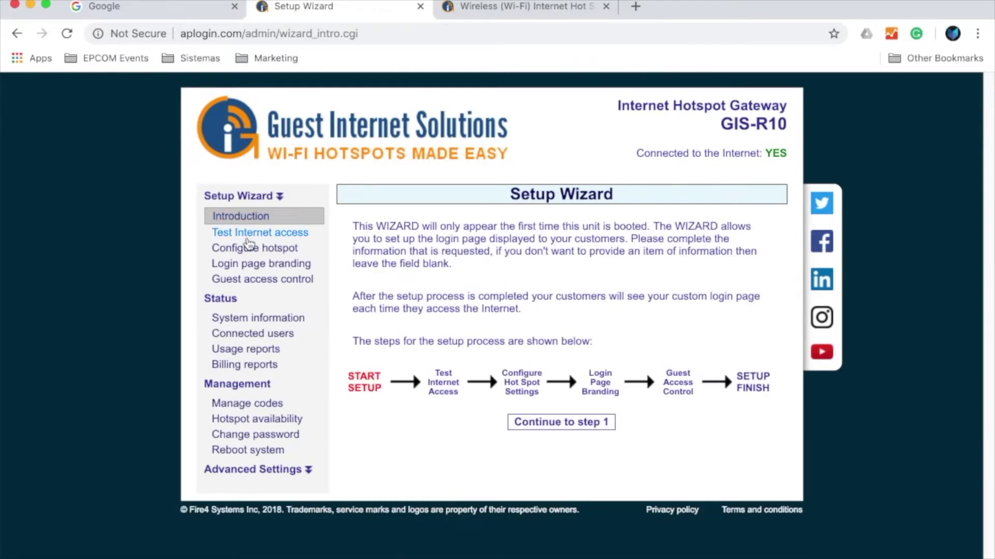
pyautogui.click(256, 238)
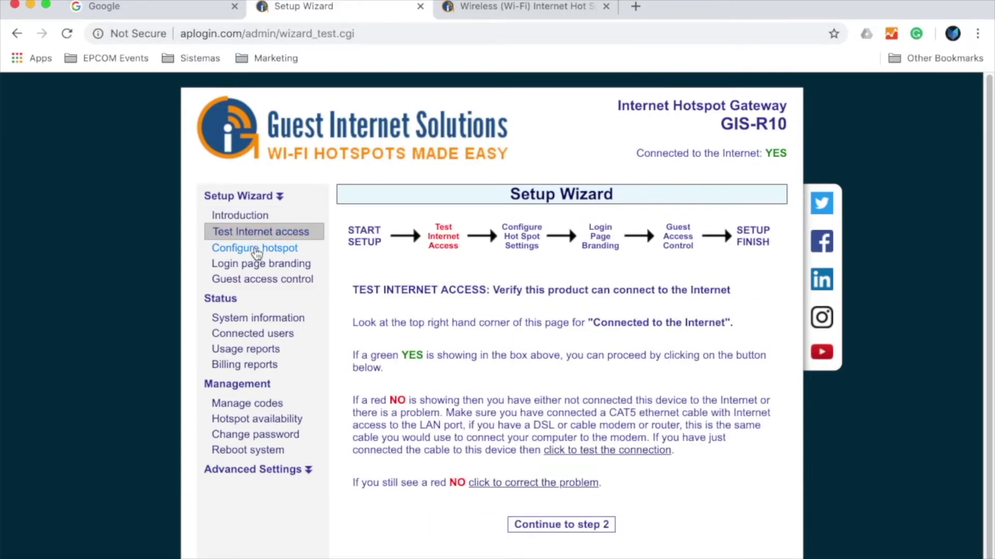
pyautogui.click(256, 250)
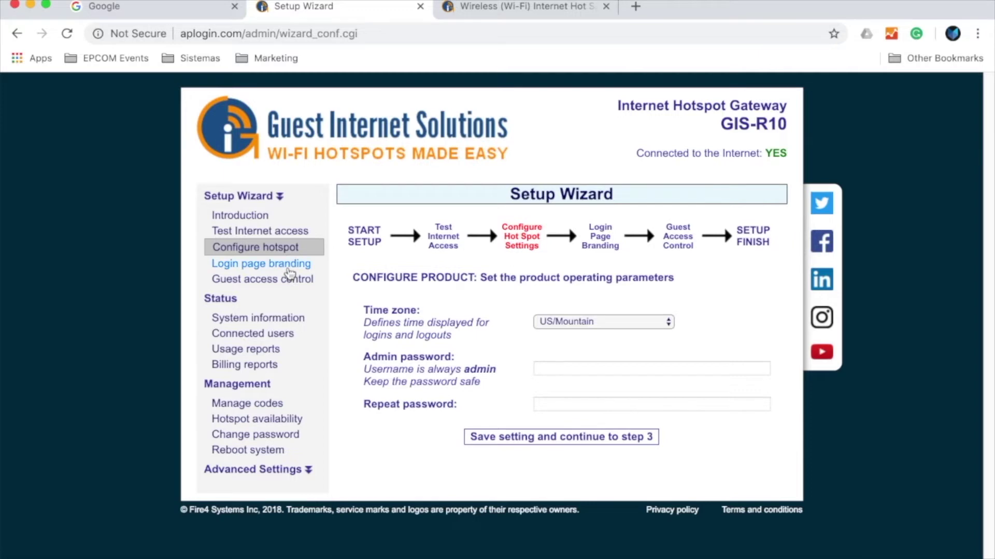
# - Review the Setup Wizard's Login page branding backgrounds and business information fields, and its Guest access control page
pyautogui.click(289, 265)
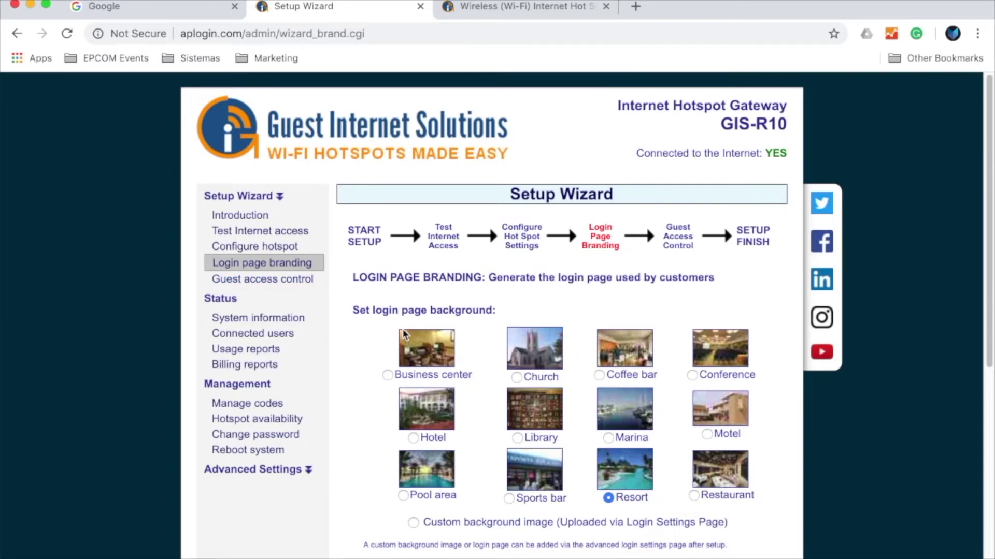
pyautogui.scroll(-3, 677, 418)
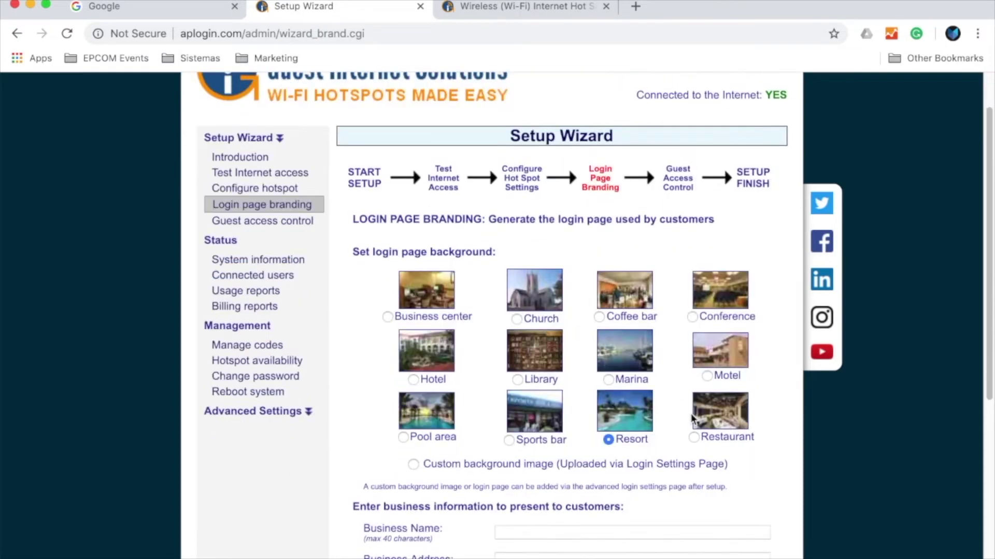
pyautogui.scroll(-10, 694, 418)
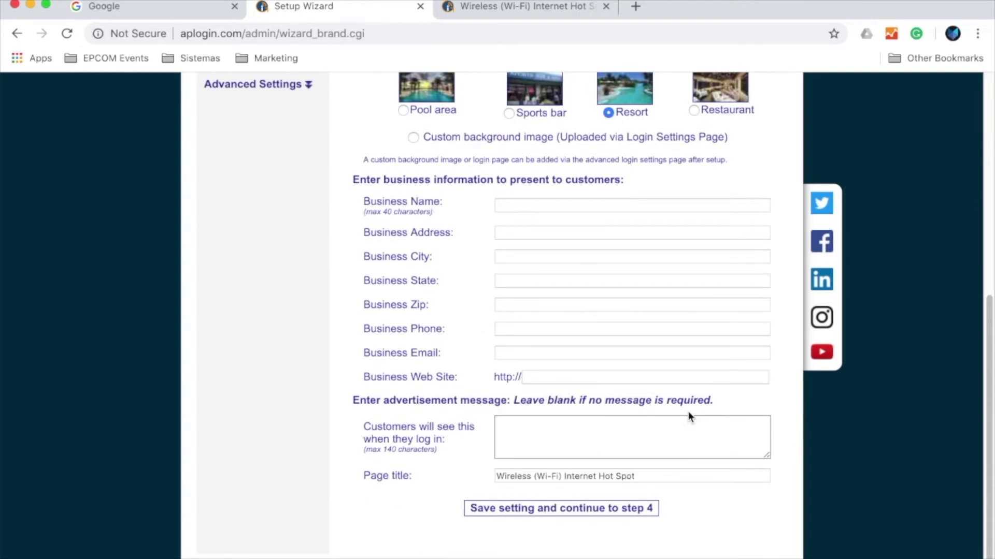
pyautogui.scroll(12, 688, 412)
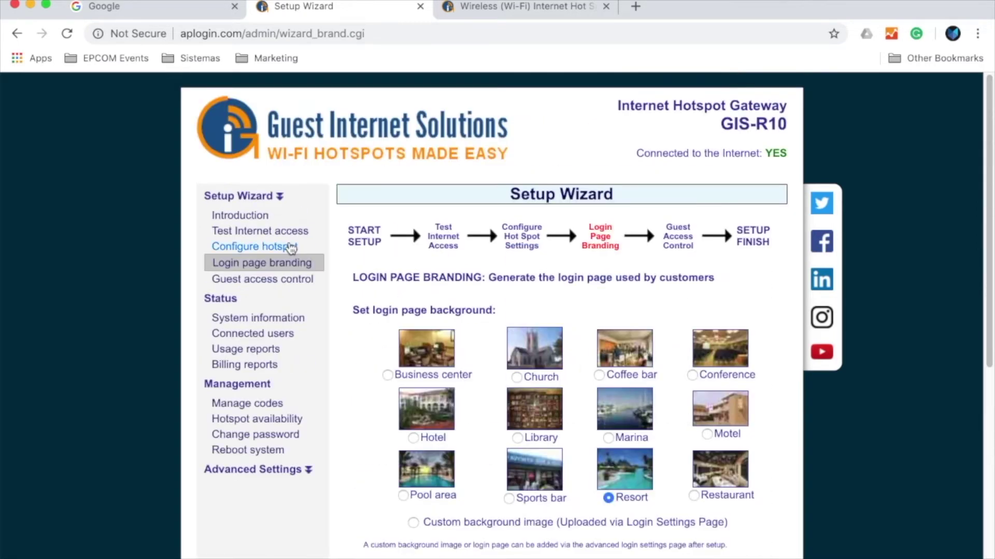
pyautogui.click(293, 280)
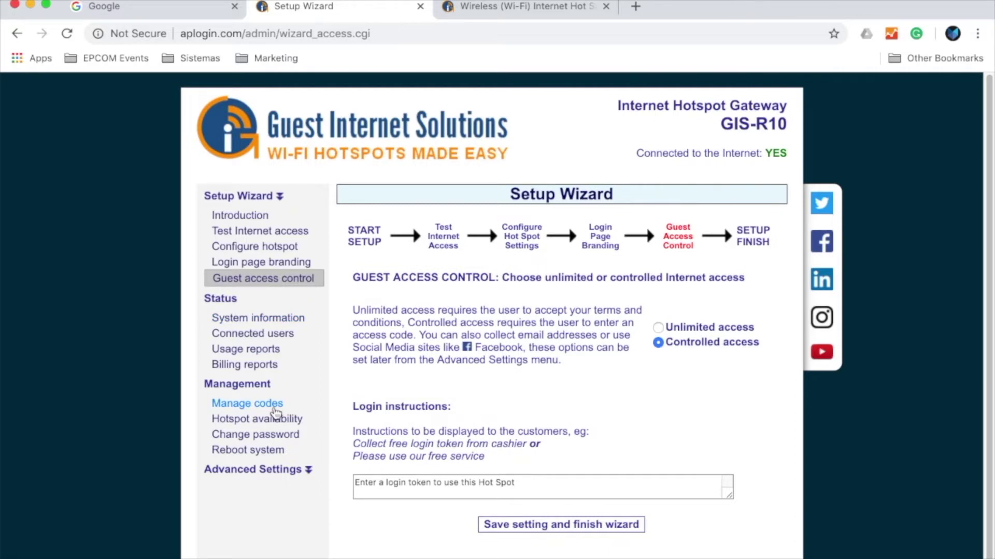
# - In the advanced Login settings, preview the Registered, Social Media, Unlimited and Open access login page types without saving
pyautogui.click(308, 471)
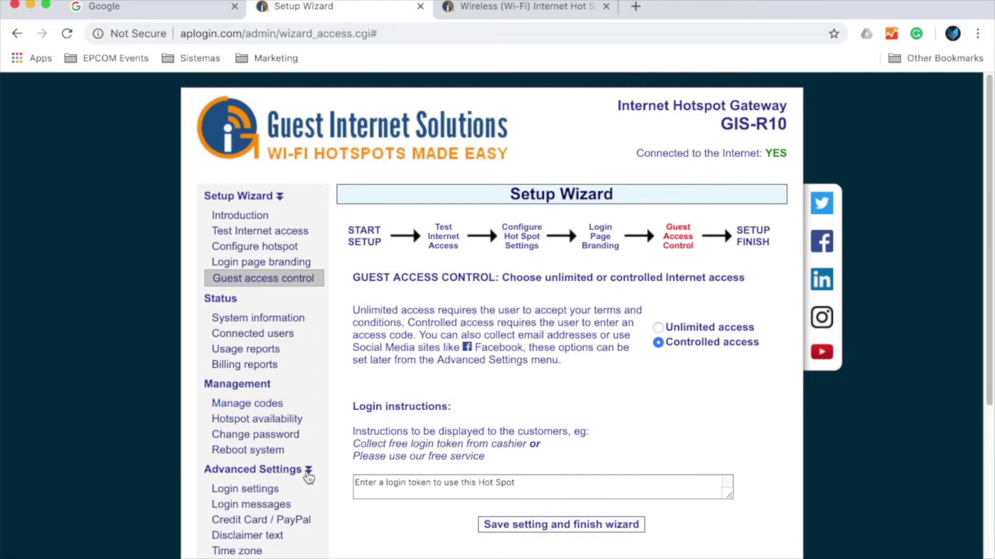
pyautogui.click(267, 490)
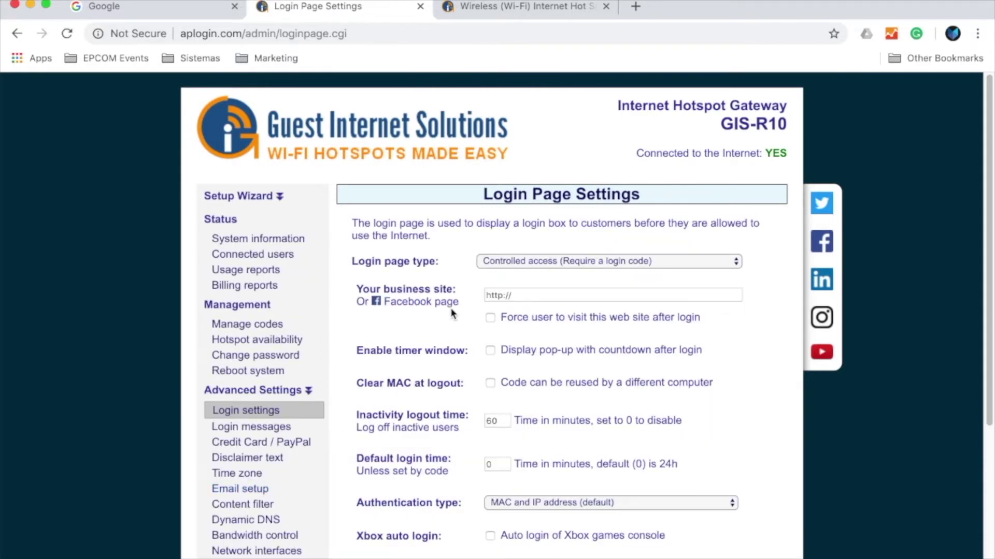
pyautogui.click(737, 262)
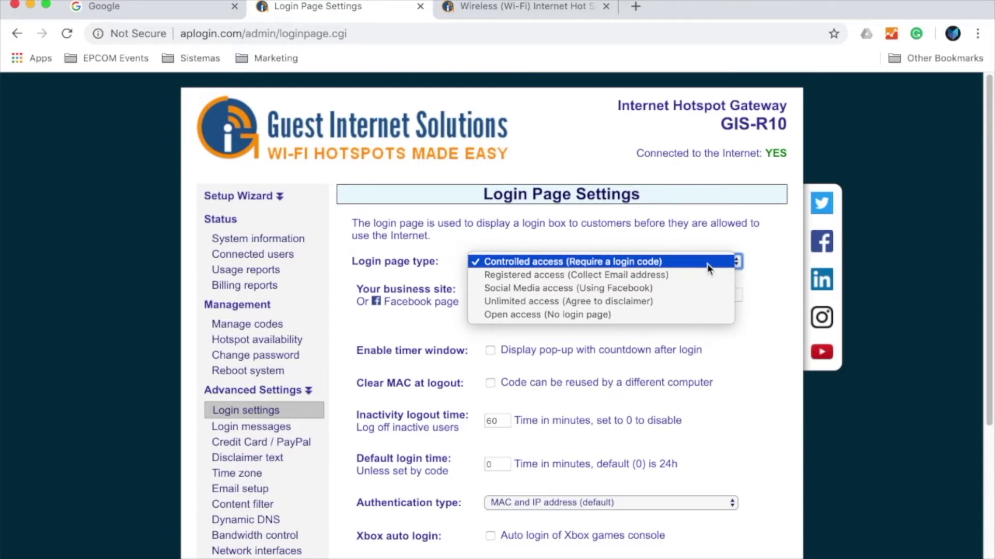
pyautogui.click(686, 274)
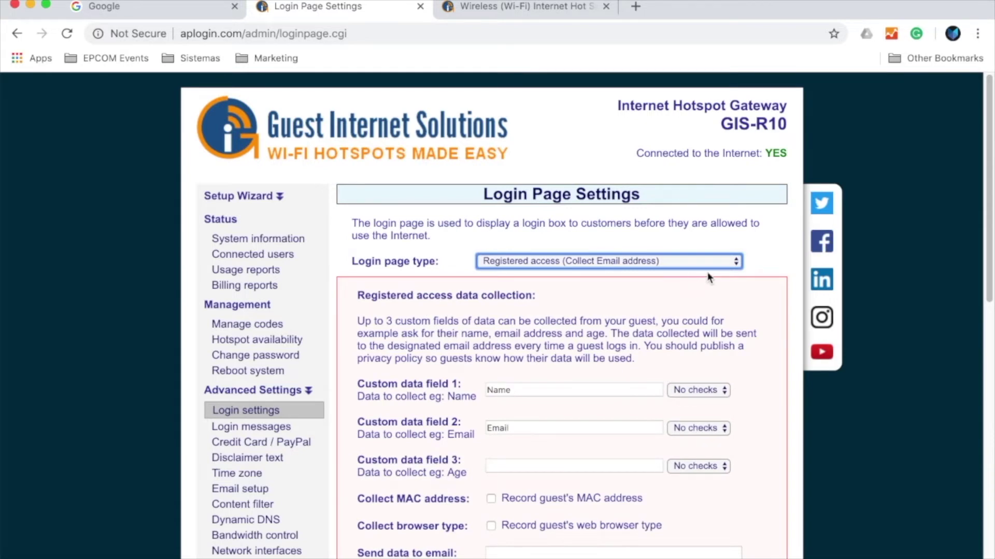
pyautogui.click(735, 263)
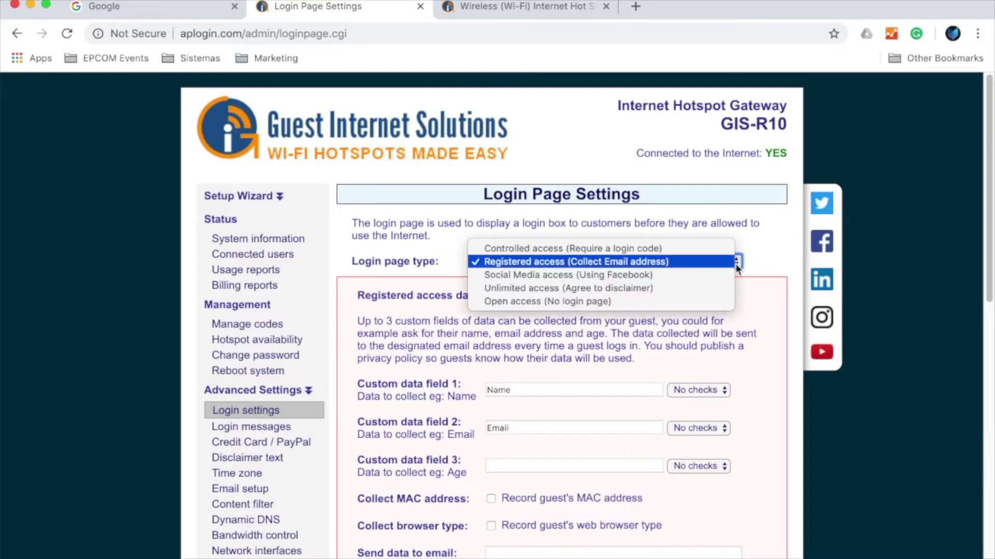
pyautogui.click(684, 275)
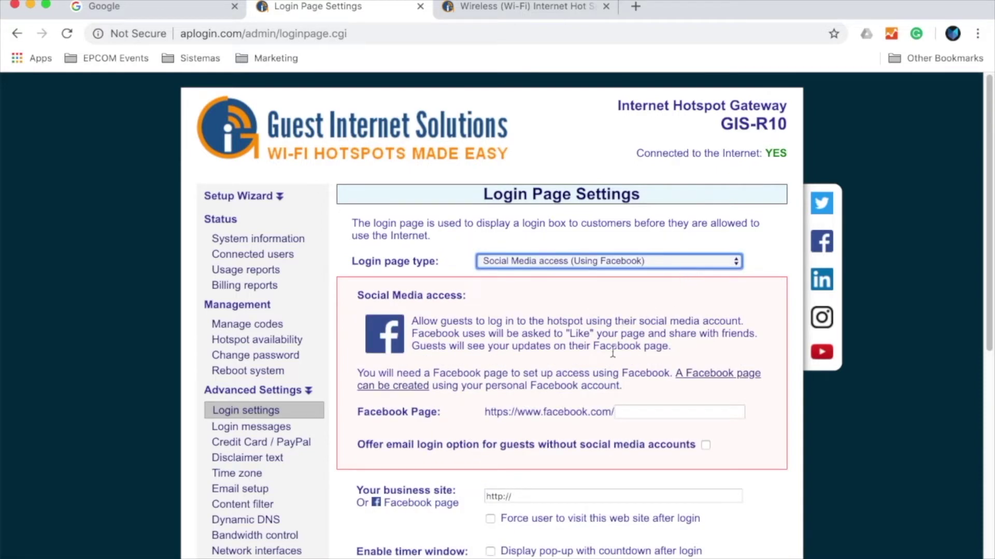
pyautogui.click(737, 263)
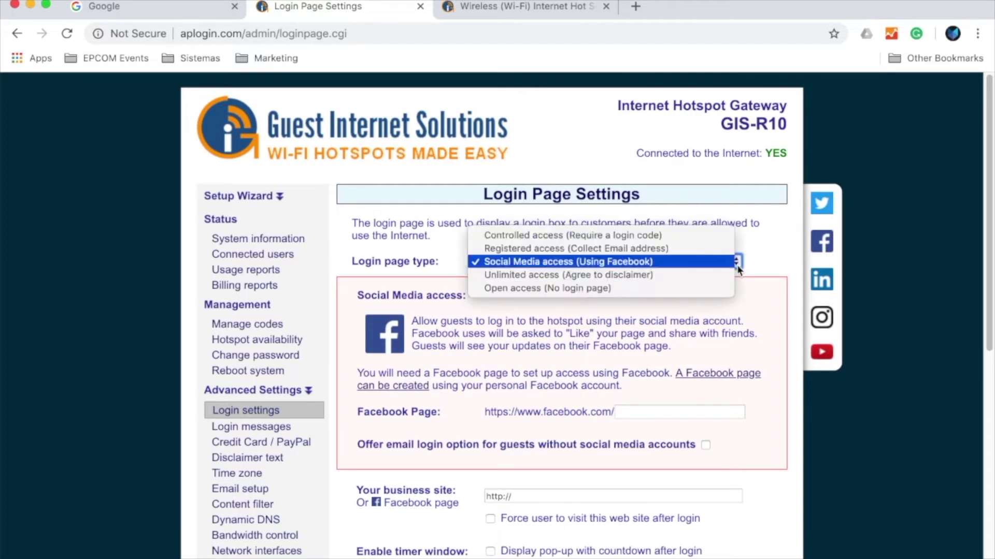
pyautogui.click(704, 276)
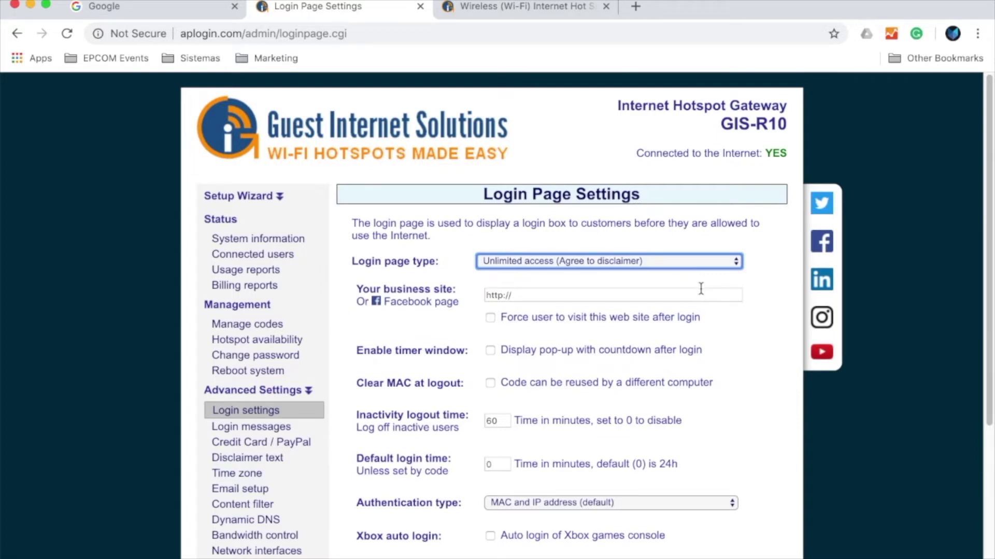
pyautogui.click(736, 263)
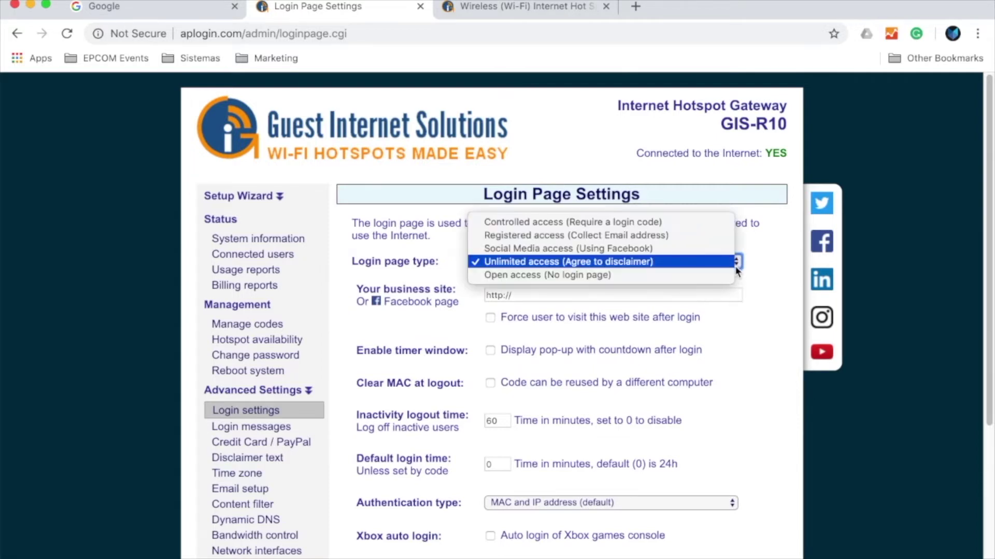
pyautogui.click(666, 275)
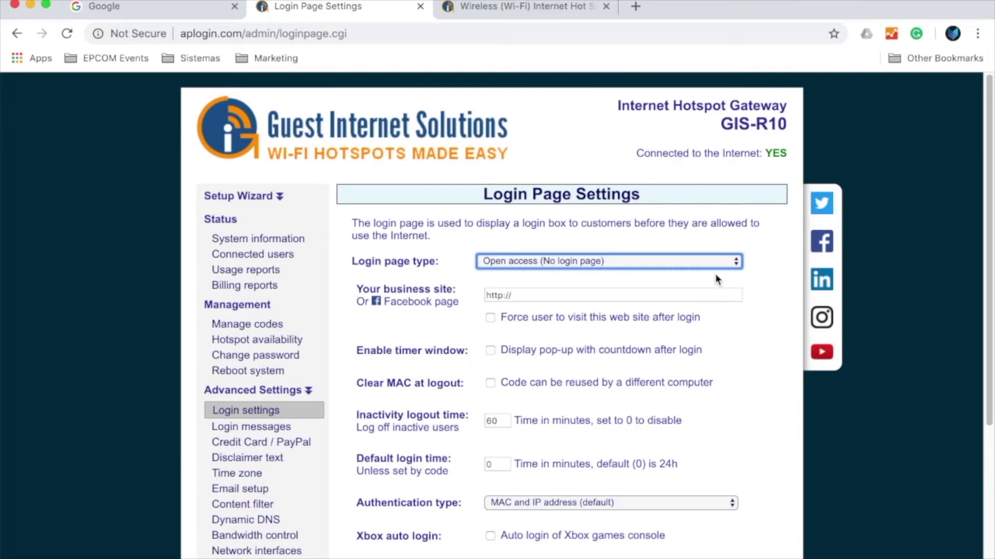
pyautogui.click(736, 260)
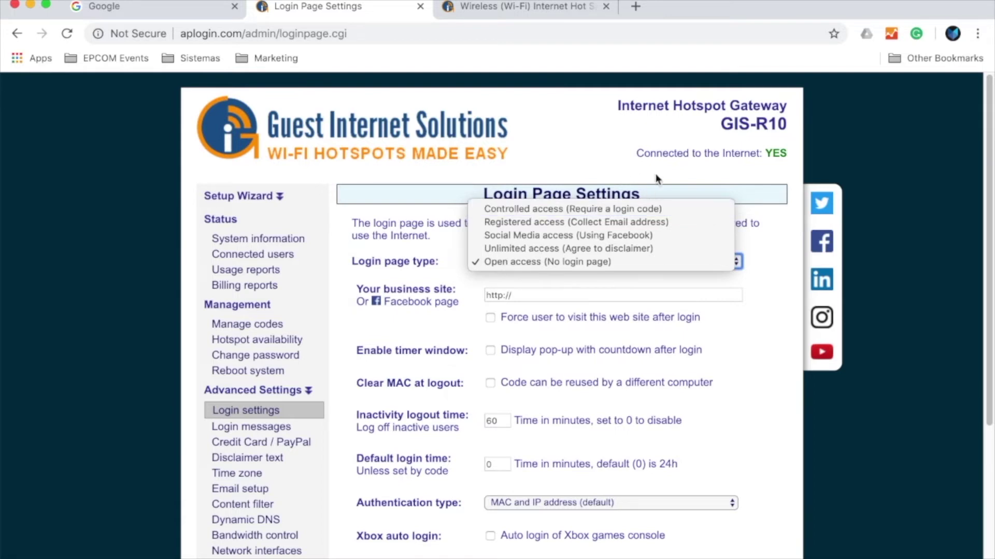
pyautogui.click(926, 325)
# - Examine the Firewall settings for remote management and for blocking private IP ranges, DoS attacks, routers and P2P file sharing
pyautogui.scroll(-1, 897, 345)
pyautogui.scroll(-5, 897, 345)
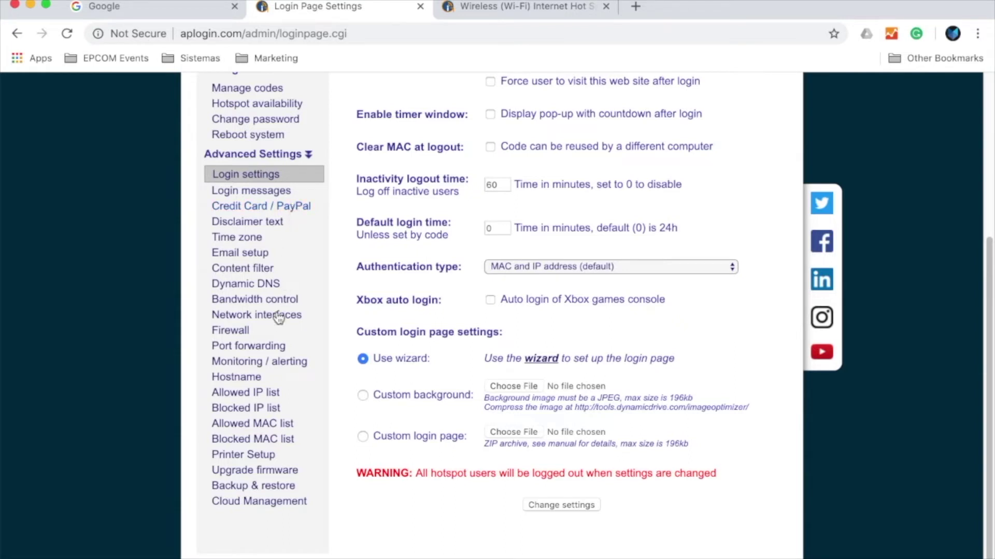
pyautogui.click(251, 332)
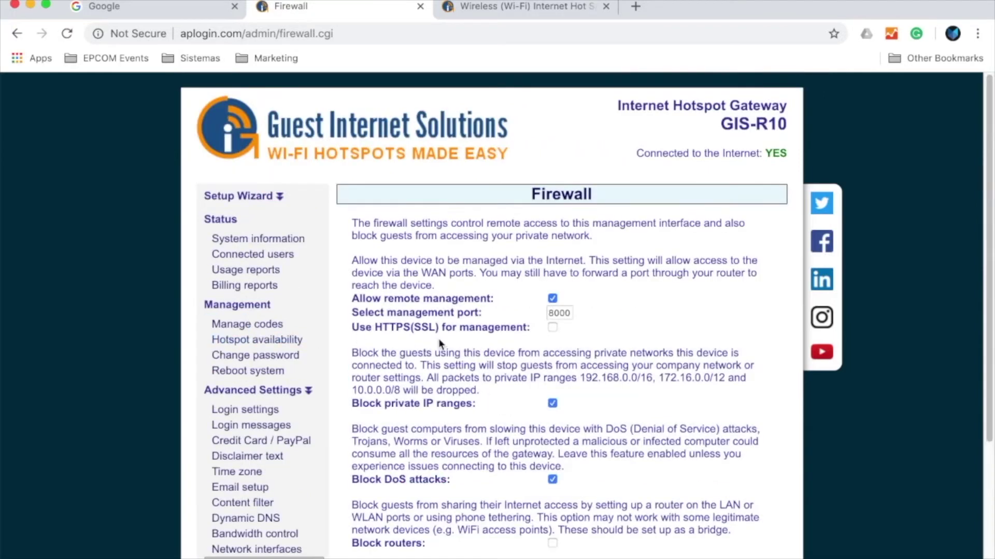
pyautogui.scroll(-1, 868, 448)
pyautogui.scroll(-3, 867, 448)
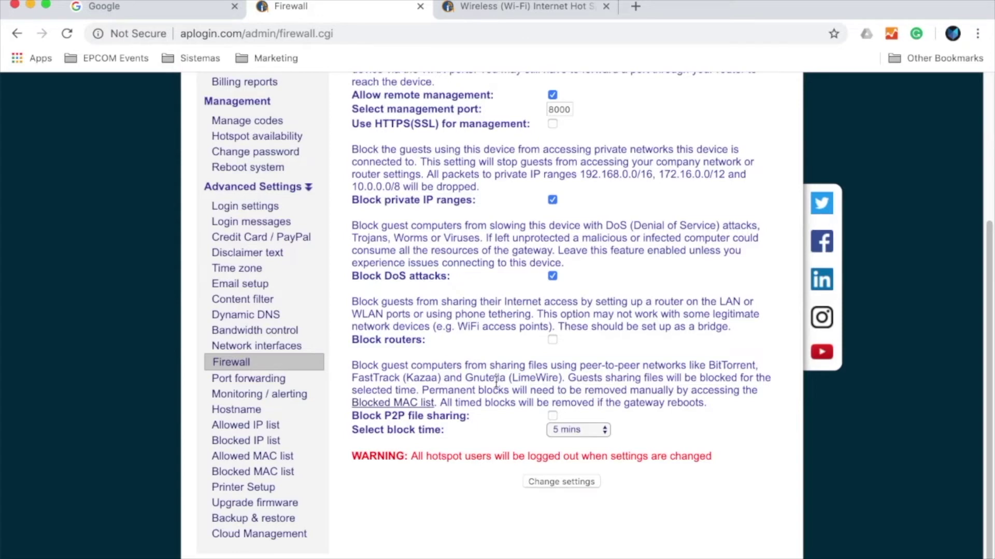
pyautogui.scroll(1, 496, 382)
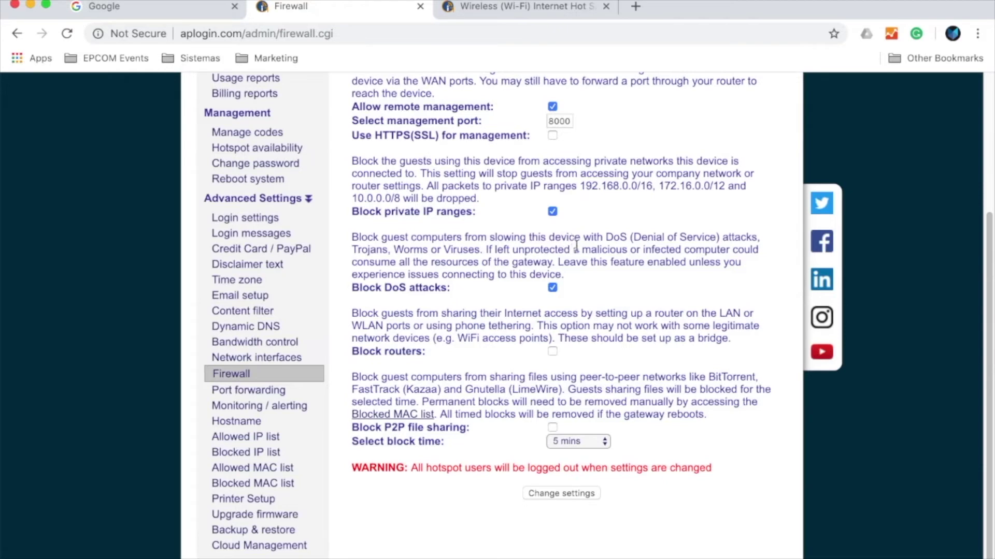
pyautogui.scroll(1, 594, 252)
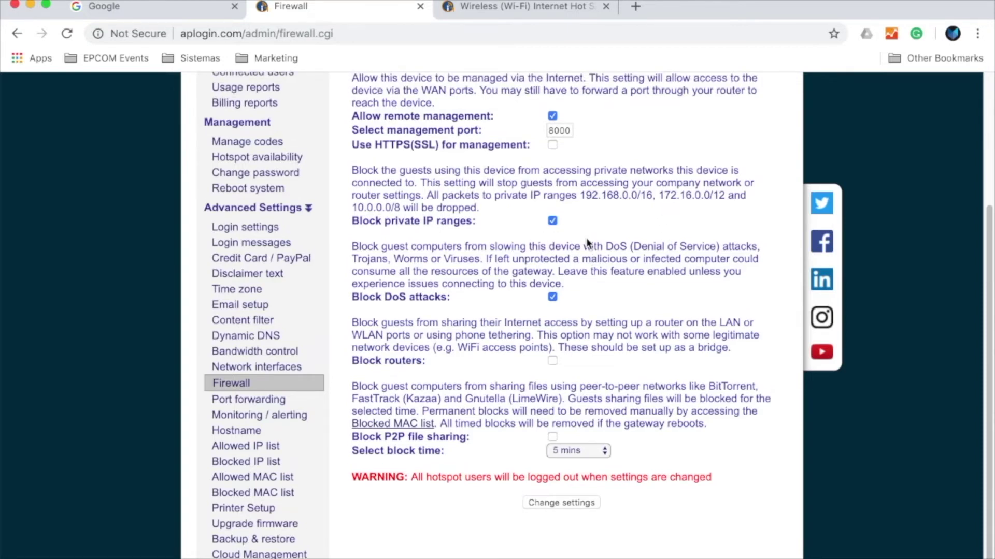
pyautogui.scroll(2, 586, 238)
pyautogui.scroll(5, 588, 242)
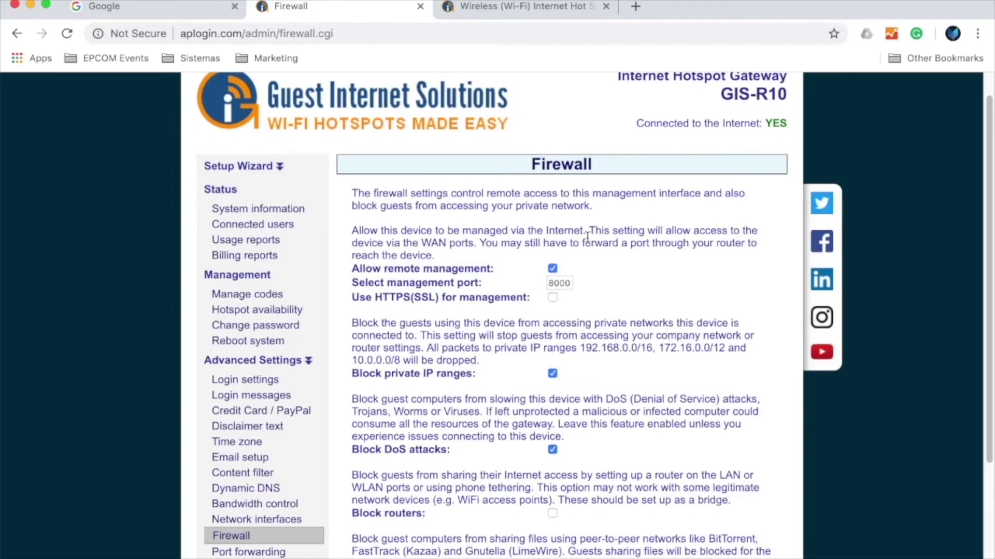
pyautogui.scroll(-2, 577, 207)
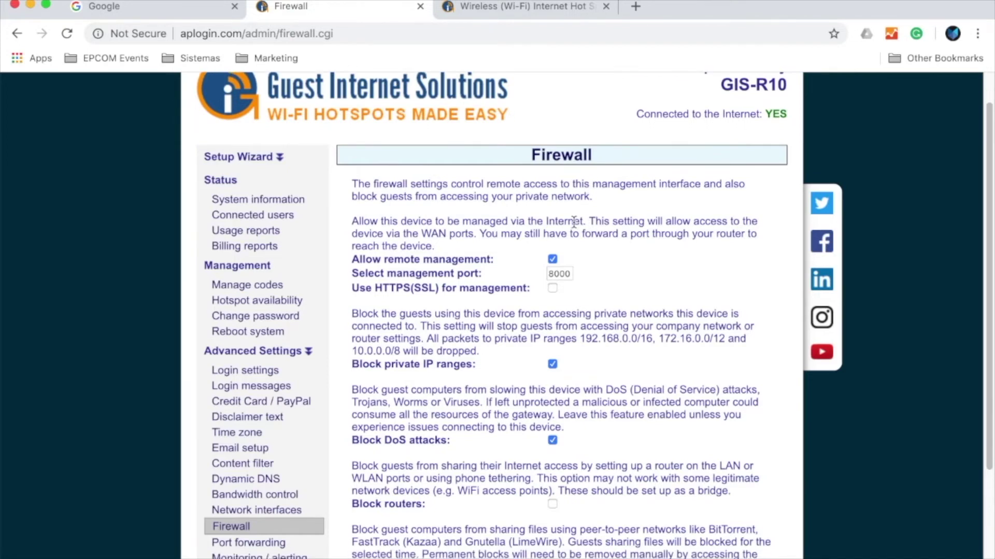
pyautogui.scroll(-5, 555, 264)
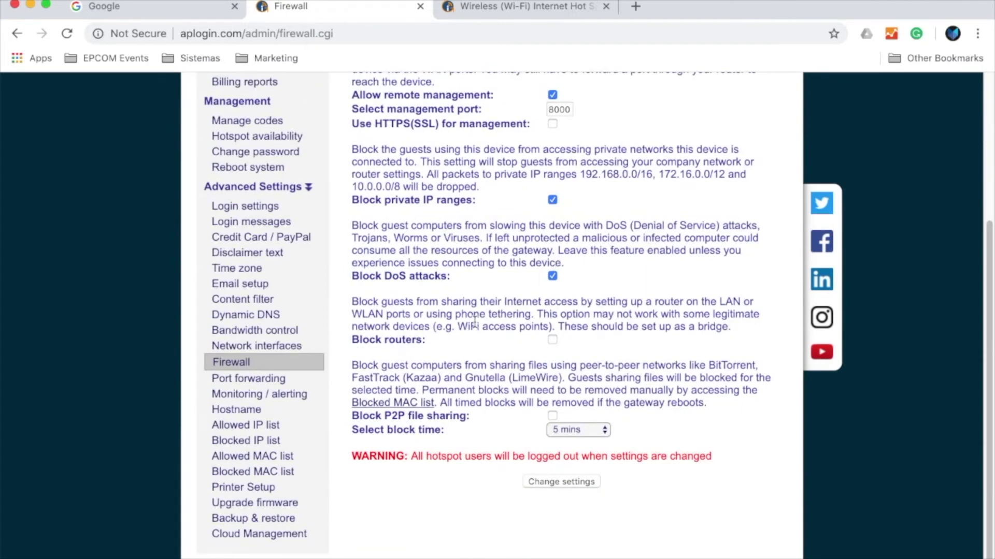
# - Examine the WAN1 settings and the Dual WAN section on the Network interfaces page
pyautogui.click(293, 348)
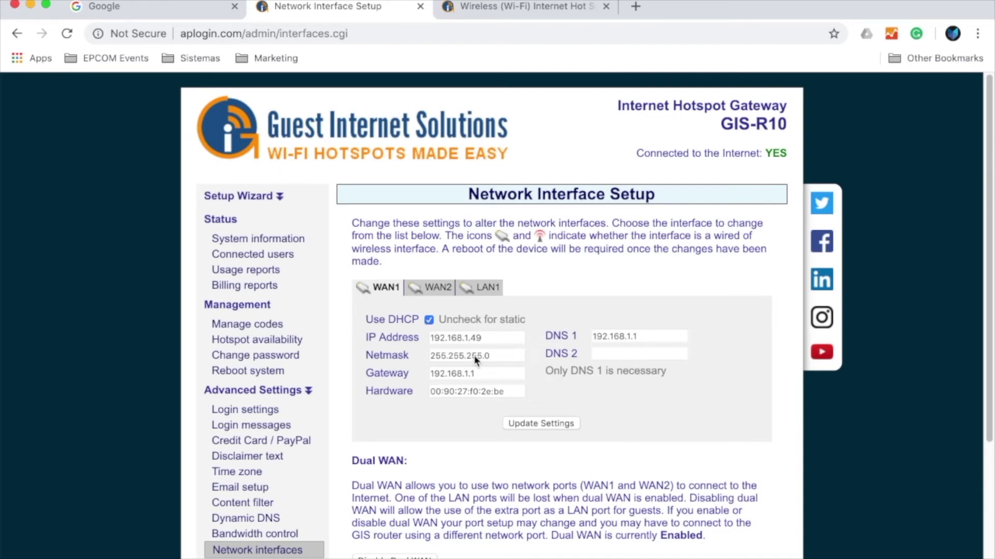
pyautogui.scroll(-1, 475, 358)
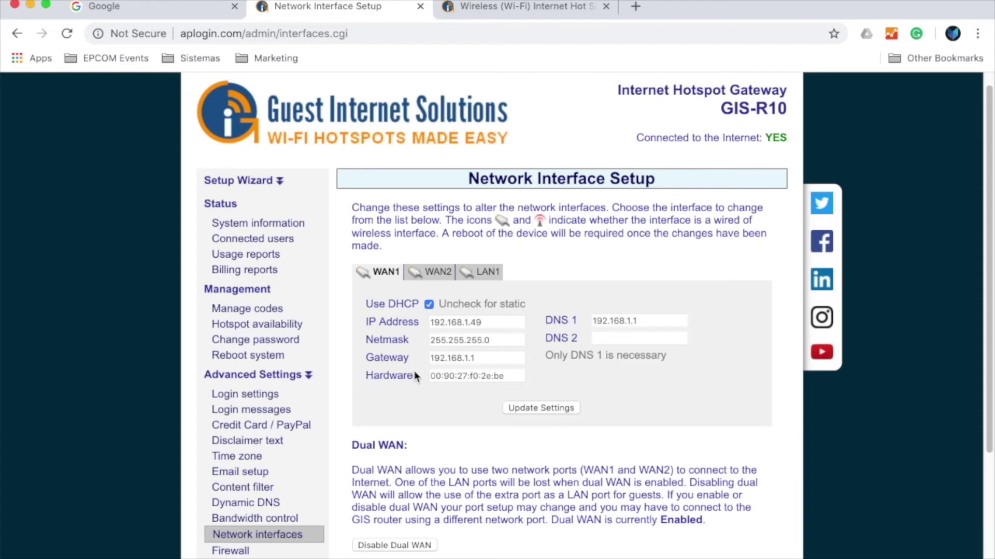
pyautogui.scroll(-4, 400, 427)
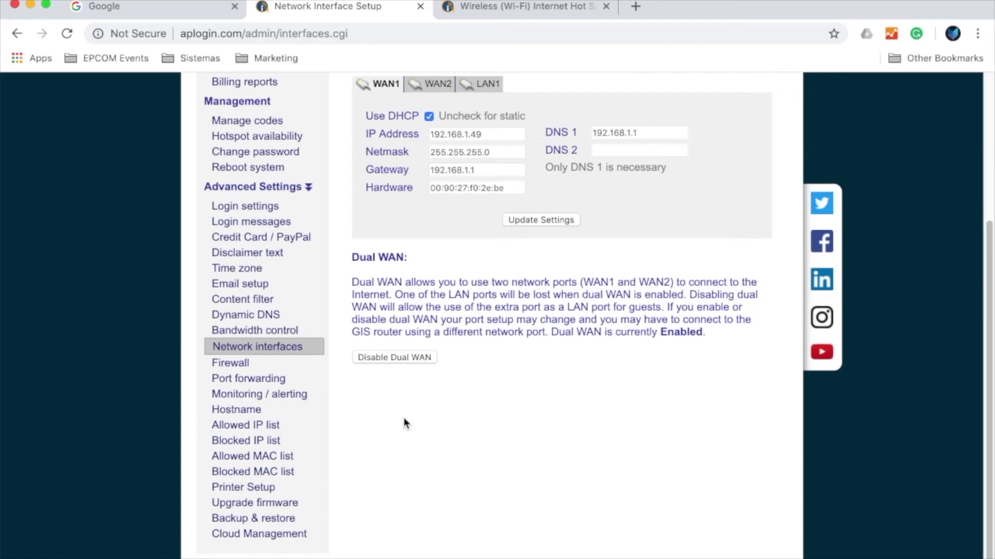
# - Open the Cloud Management page and examine the instructions and option for enabling cloud management
pyautogui.click(283, 539)
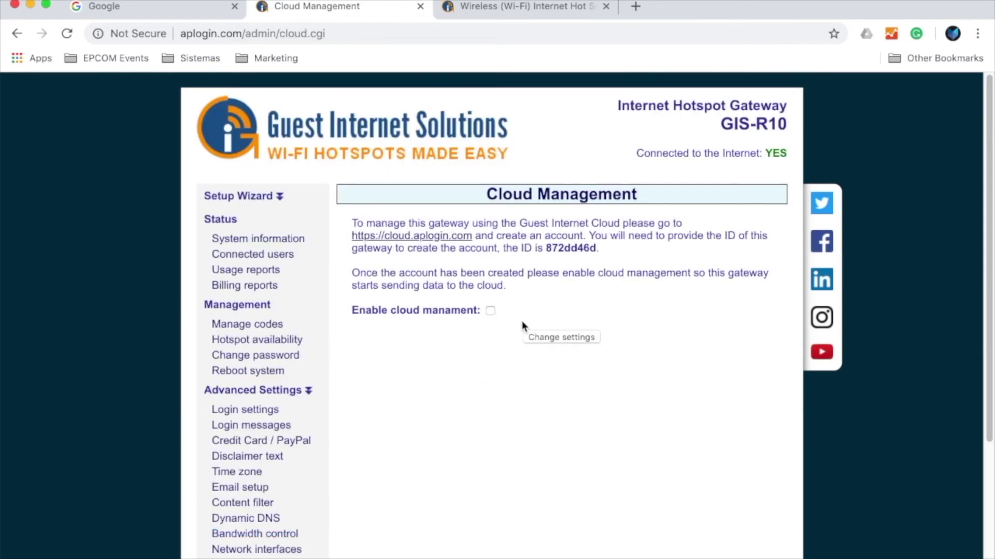
pyautogui.scroll(-2, 549, 362)
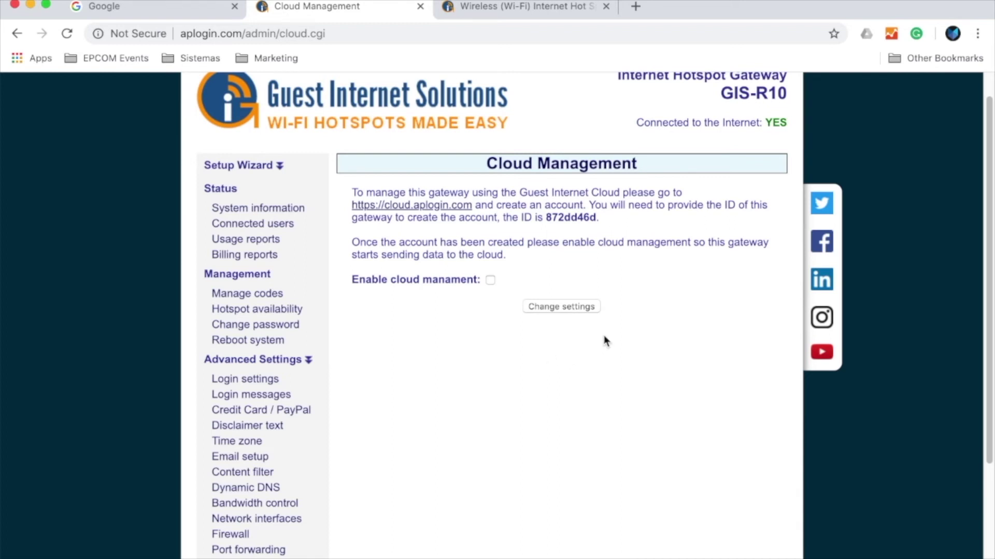
# - Open the Printer Setup page and examine the ticket printer's status, network, header and footer text, copies and additional field settings
pyautogui.scroll(-1, 574, 344)
pyautogui.scroll(-5, 575, 349)
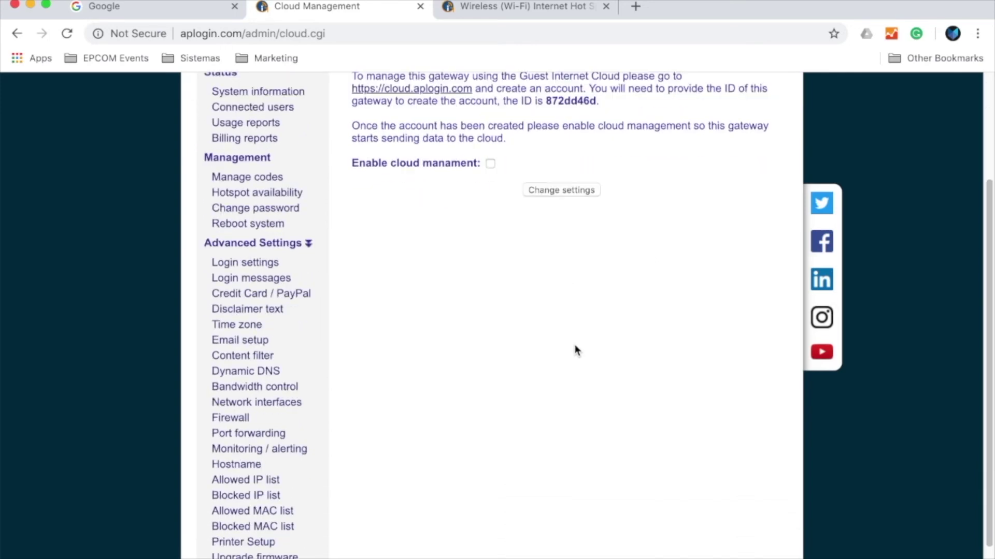
pyautogui.scroll(-1, 575, 351)
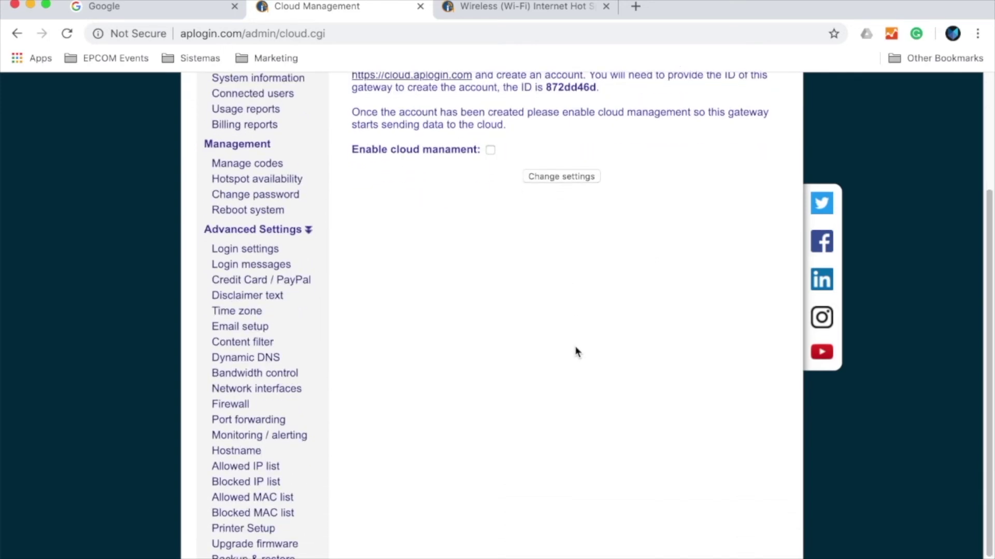
pyautogui.click(243, 528)
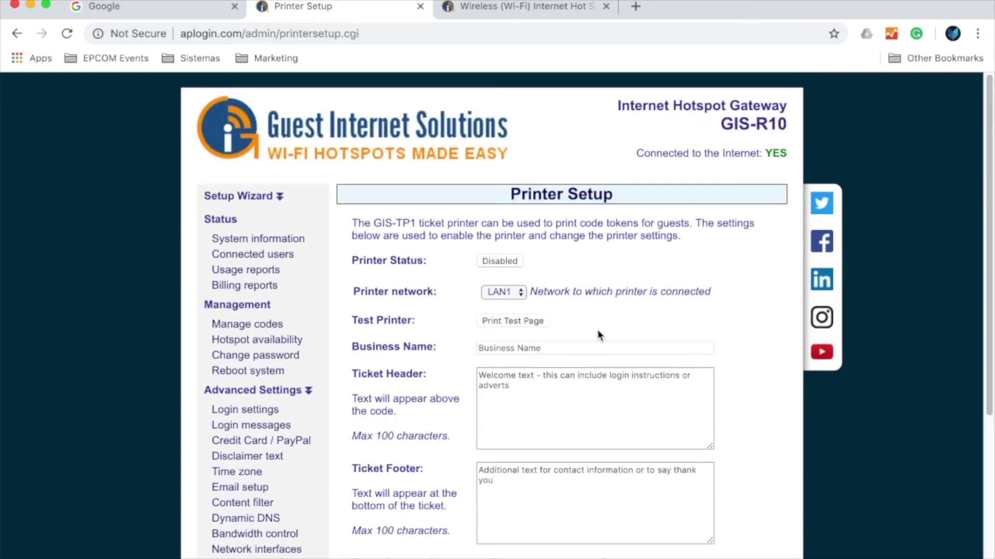
pyautogui.scroll(-1, 599, 334)
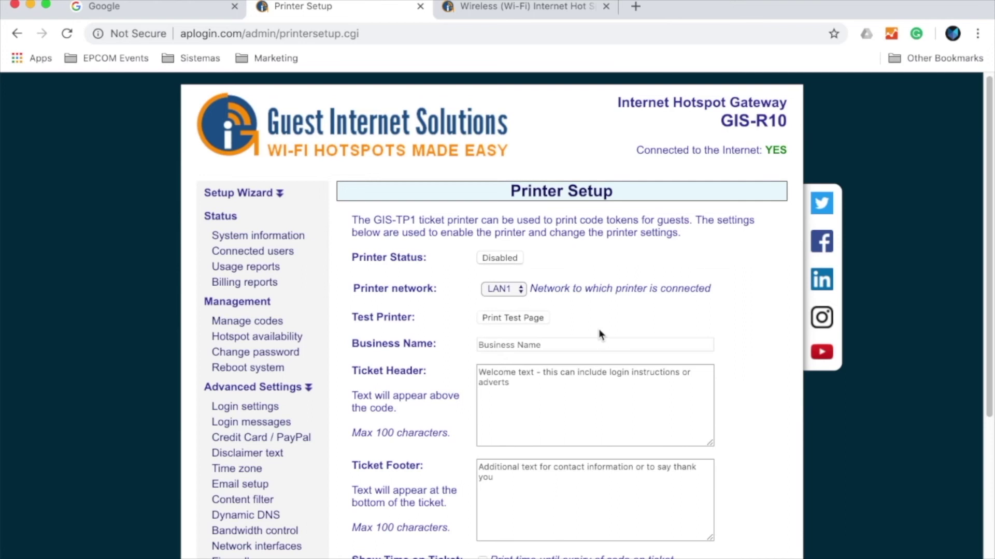
pyautogui.scroll(-1, 549, 377)
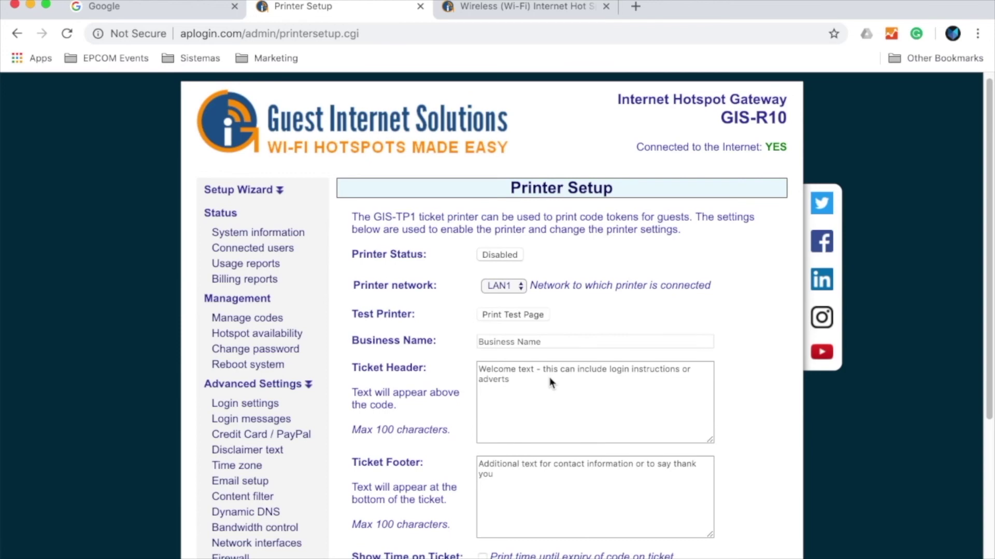
pyautogui.scroll(-1, 548, 383)
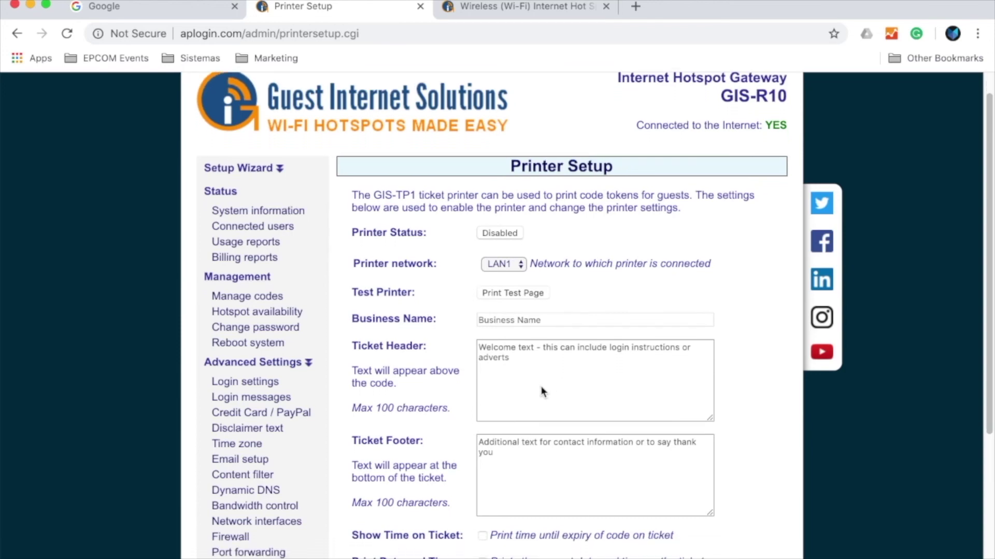
pyautogui.scroll(-1, 479, 434)
pyautogui.scroll(-1, 479, 434)
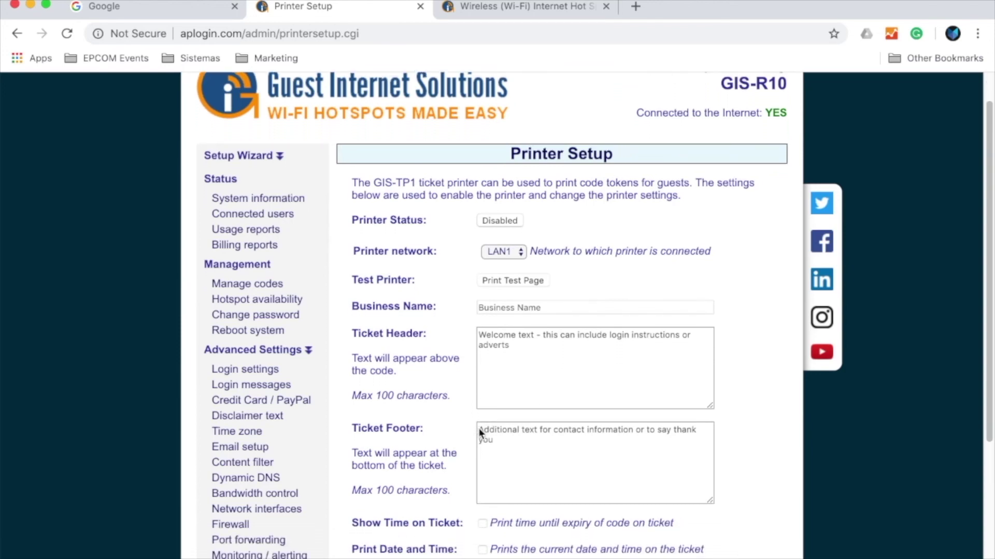
pyautogui.moveTo(991, 404); pyautogui.dragTo(981, 540)
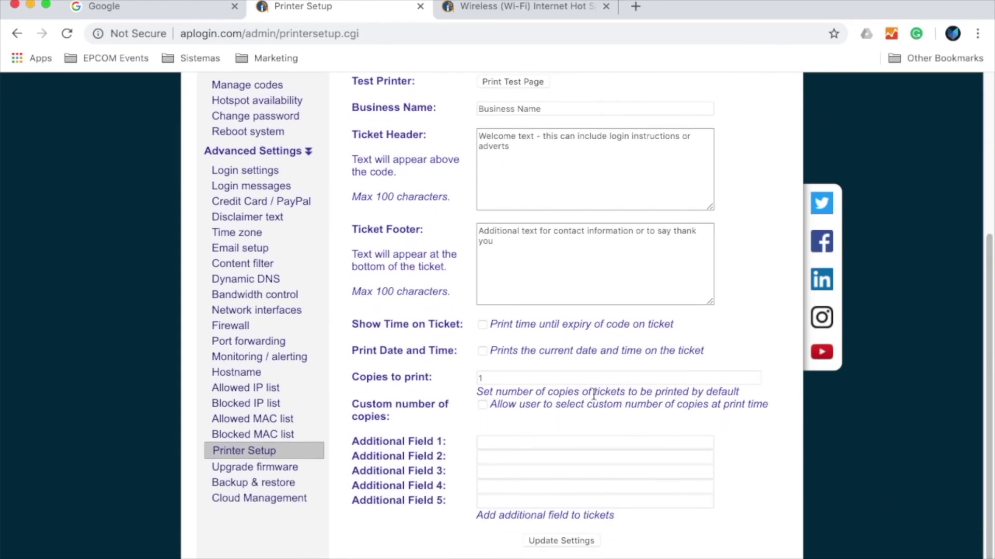
# - Open the Monitoring and Alerting page and examine the alert email, ARP ping timeout and monitored device fields
pyautogui.click(231, 359)
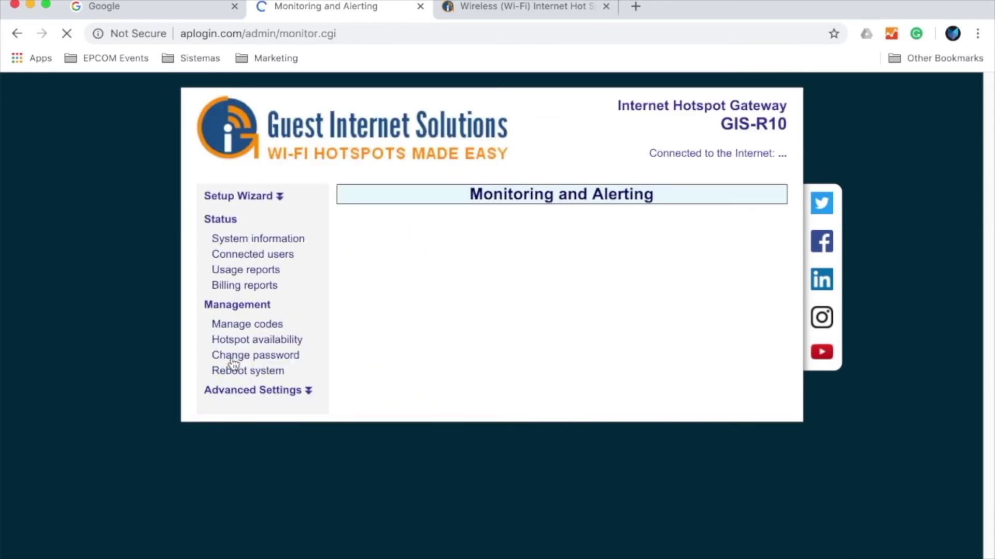
pyautogui.scroll(-1, 500, 359)
pyautogui.scroll(-3, 500, 359)
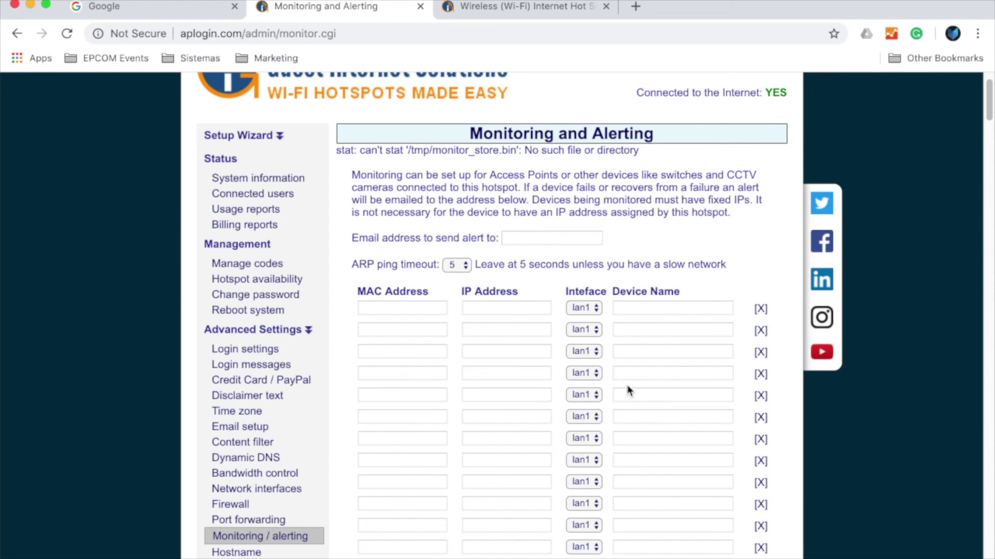
pyautogui.scroll(2, 314, 287)
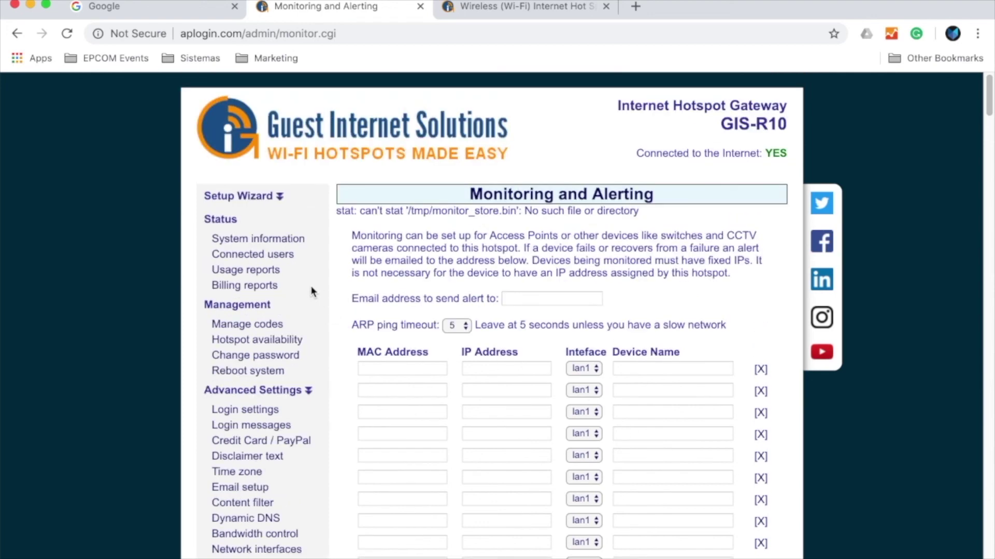